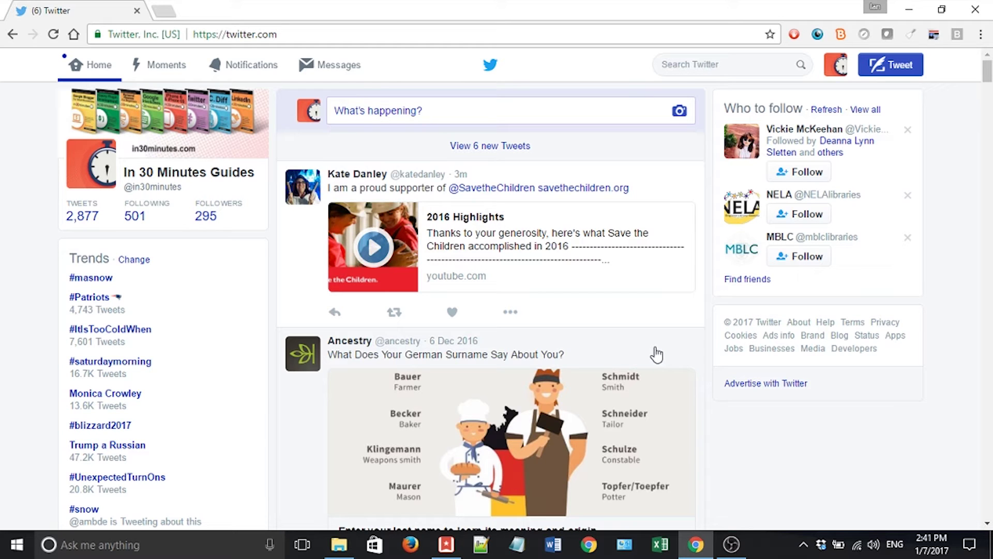
# Step: Scroll down to the promoted Reuters TV London Tattoo Convention tweet and dismiss it
pyautogui.scroll(-1, 657, 355)
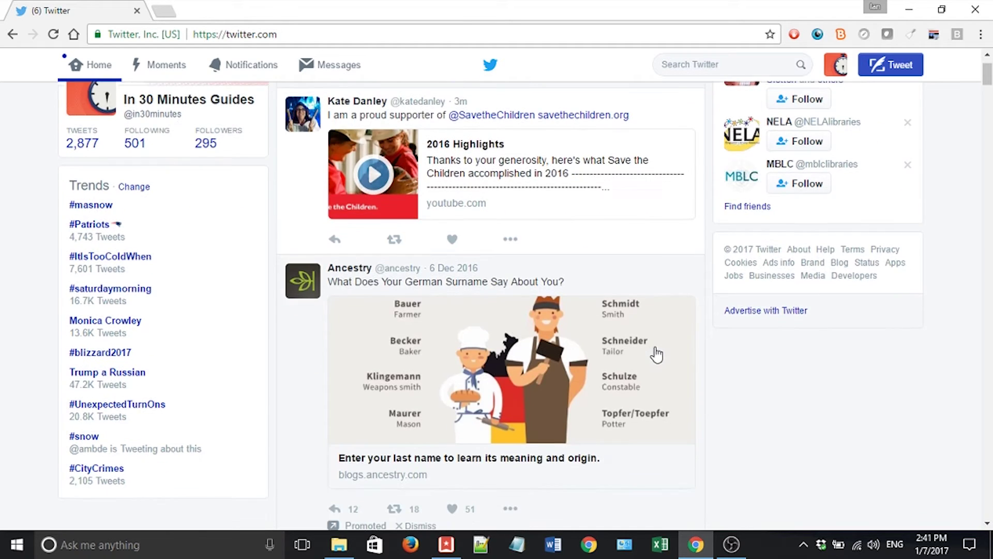
pyautogui.scroll(-1, 657, 356)
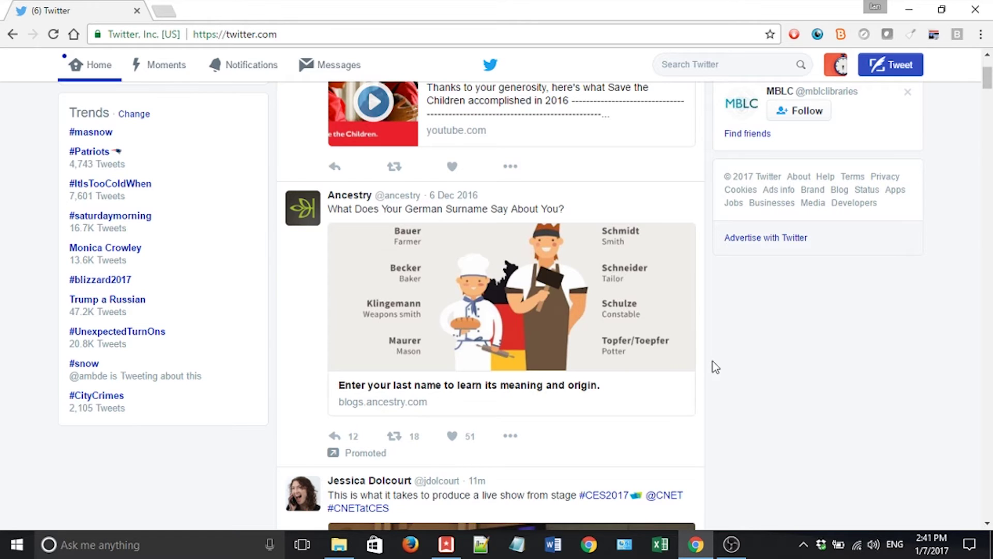
pyautogui.scroll(1, 715, 368)
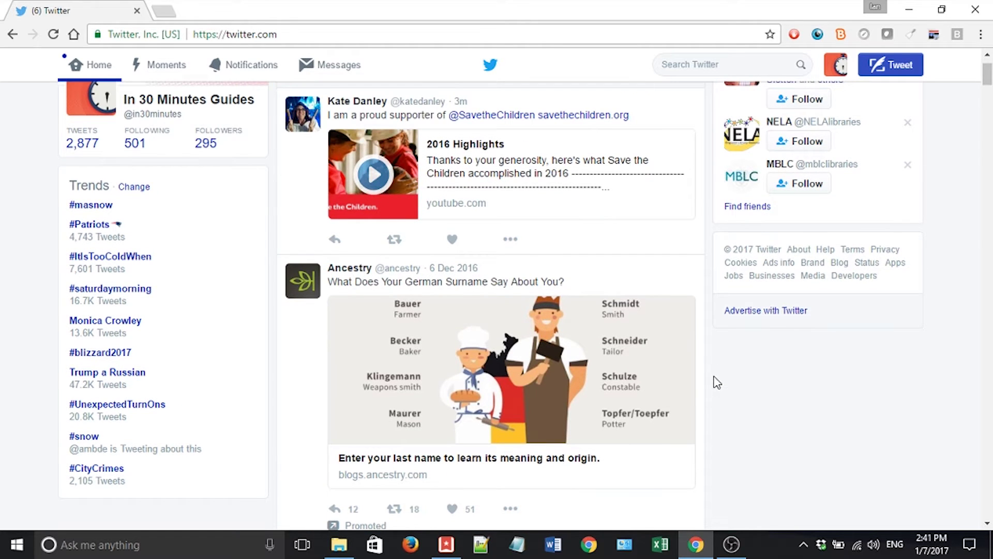
pyautogui.scroll(1, 717, 384)
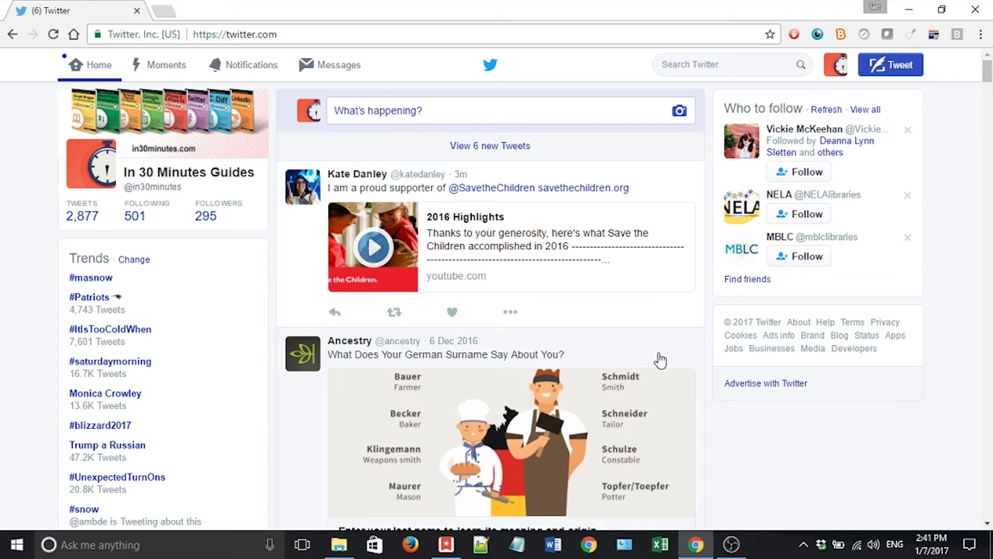
pyautogui.scroll(-3, 667, 362)
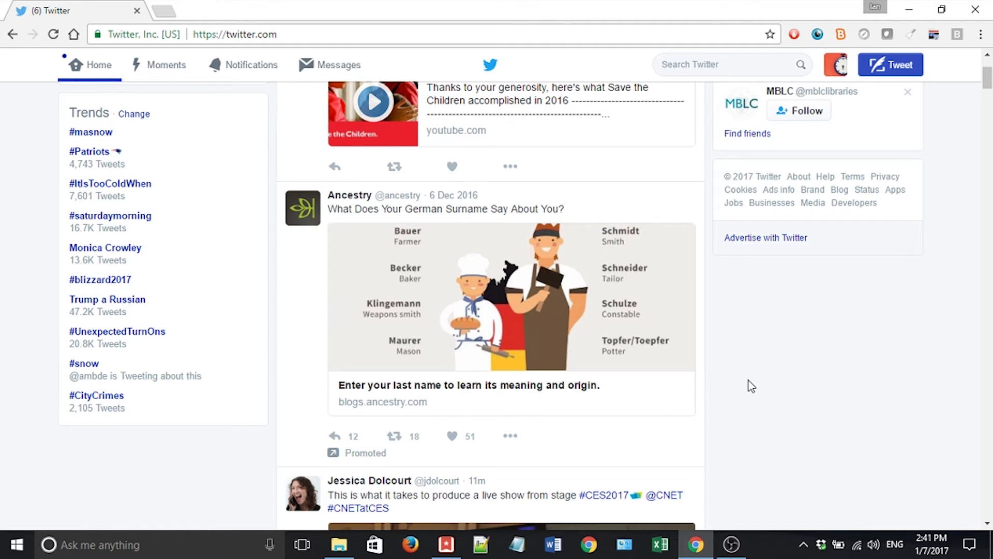
pyautogui.scroll(-15, 776, 366)
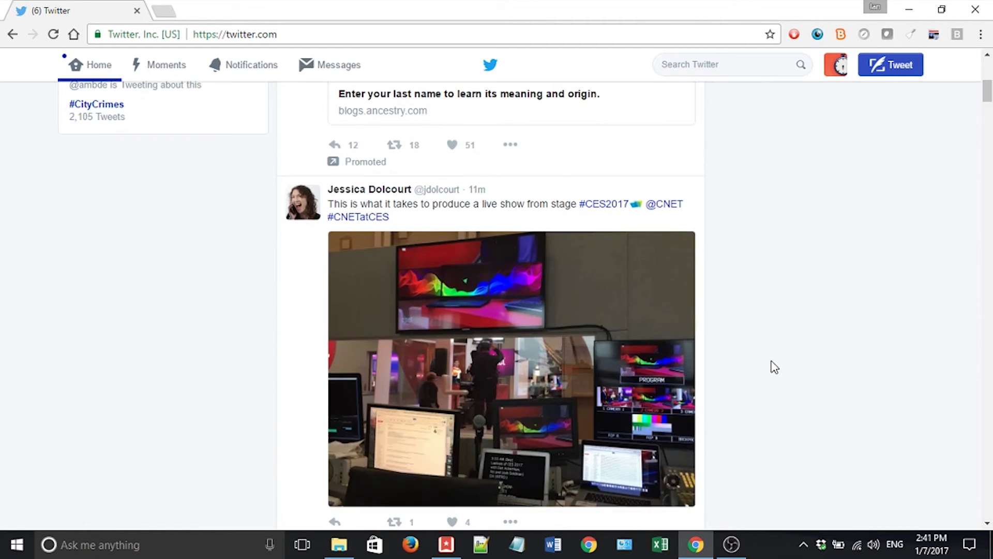
pyautogui.scroll(-20, 775, 366)
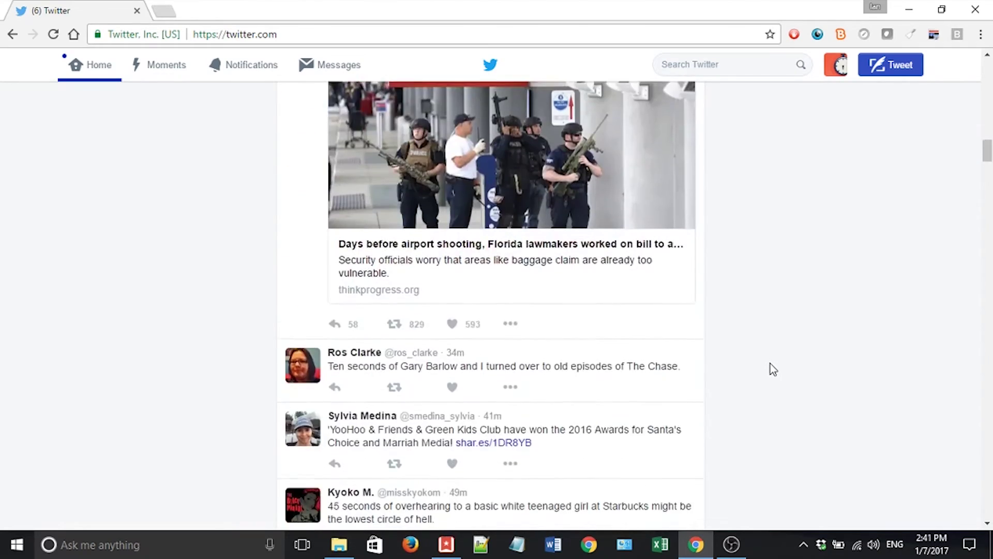
pyautogui.scroll(-20, 773, 368)
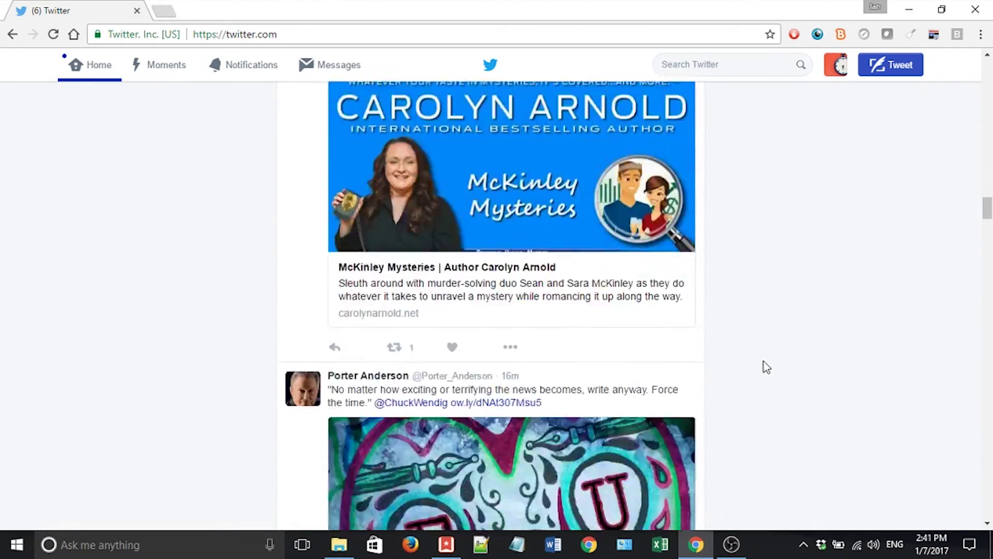
pyautogui.scroll(-20, 766, 367)
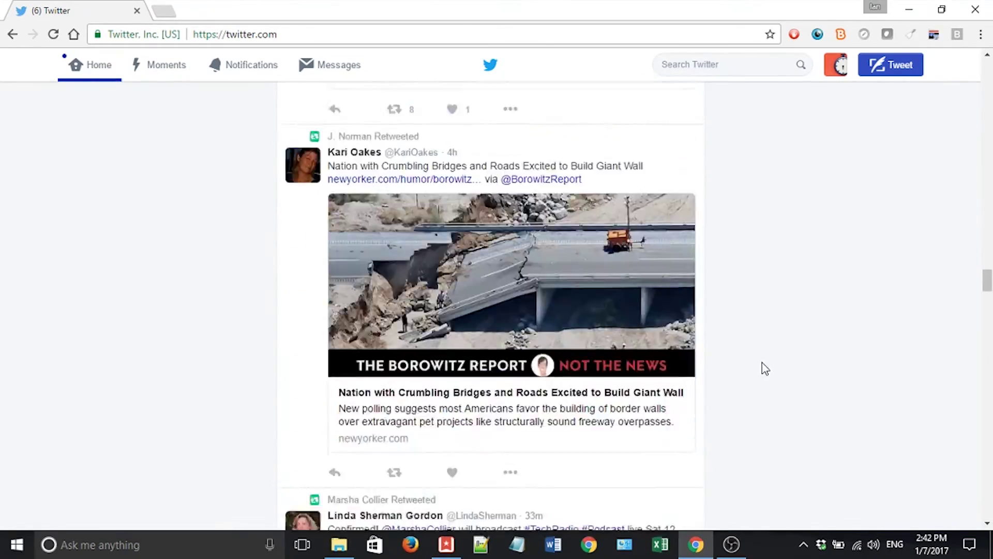
pyautogui.scroll(-11, 765, 368)
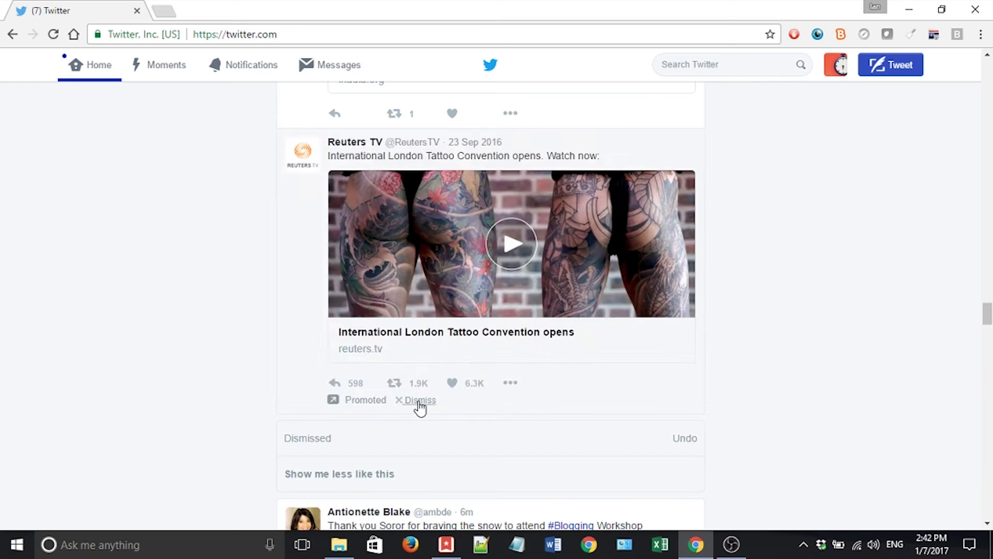
pyautogui.click(417, 405)
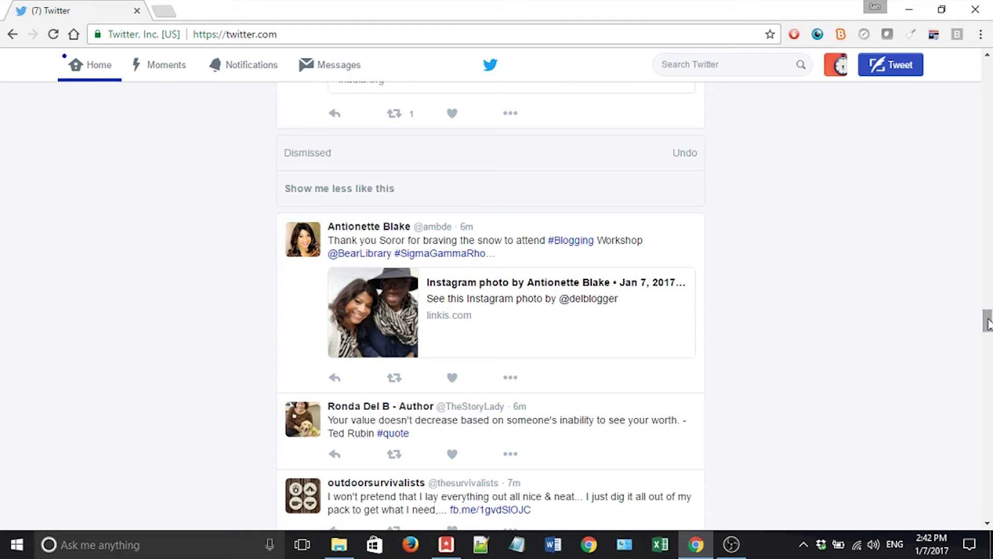
# Step: Scroll back up the home timeline toward the promoted Ancestry German surnames tweet
pyautogui.scroll(-15, 988, 323)
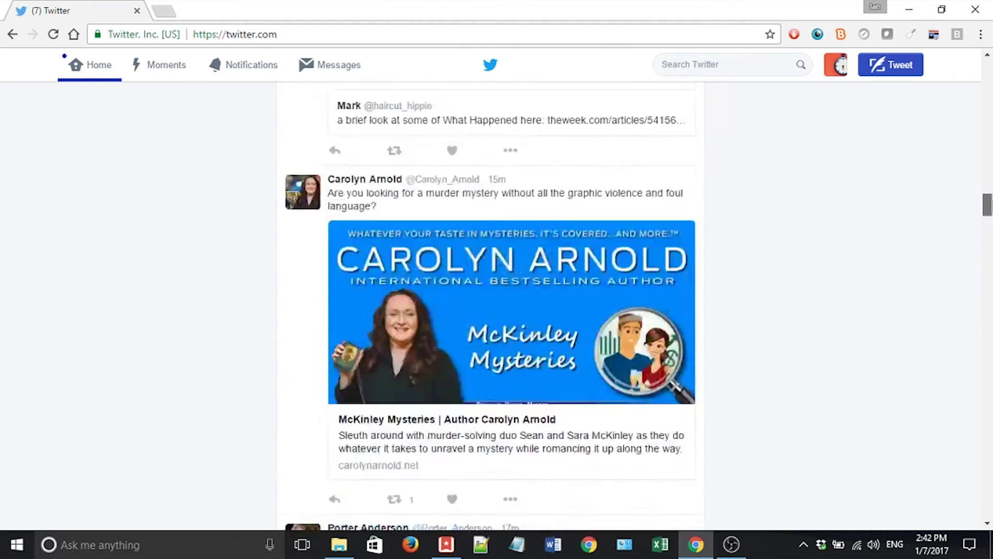
pyautogui.scroll(20, 490, 305)
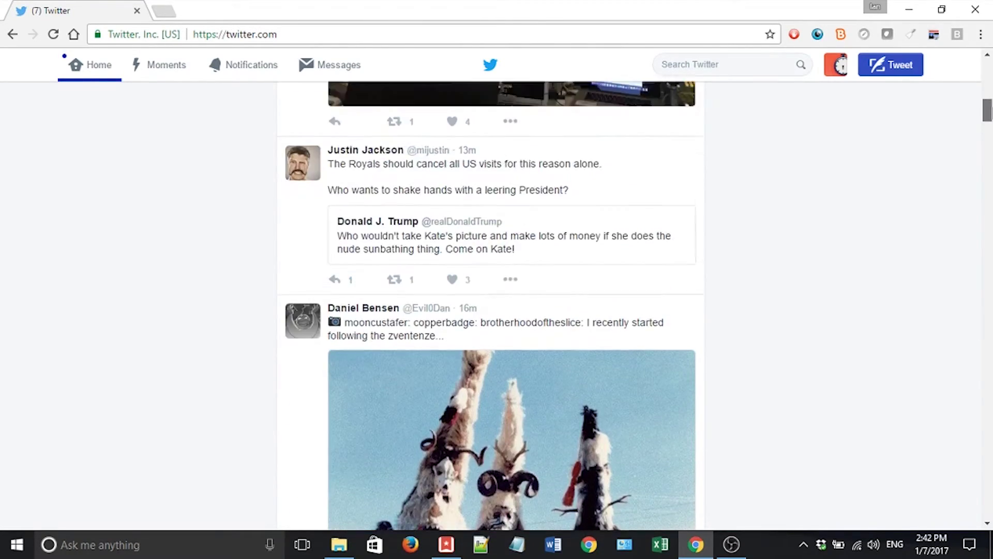
pyautogui.scroll(15, 490, 305)
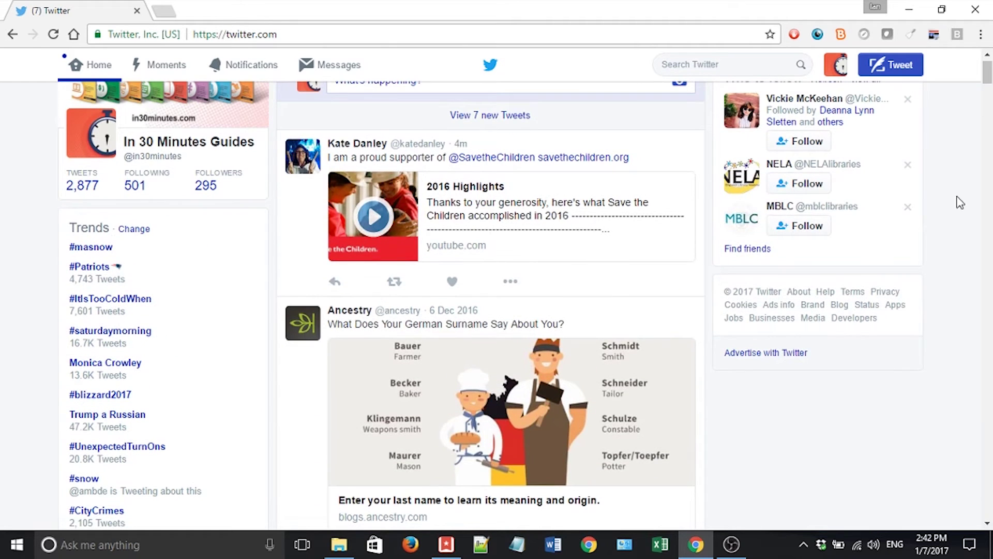
pyautogui.moveTo(987, 77); pyautogui.dragTo(989, 84)
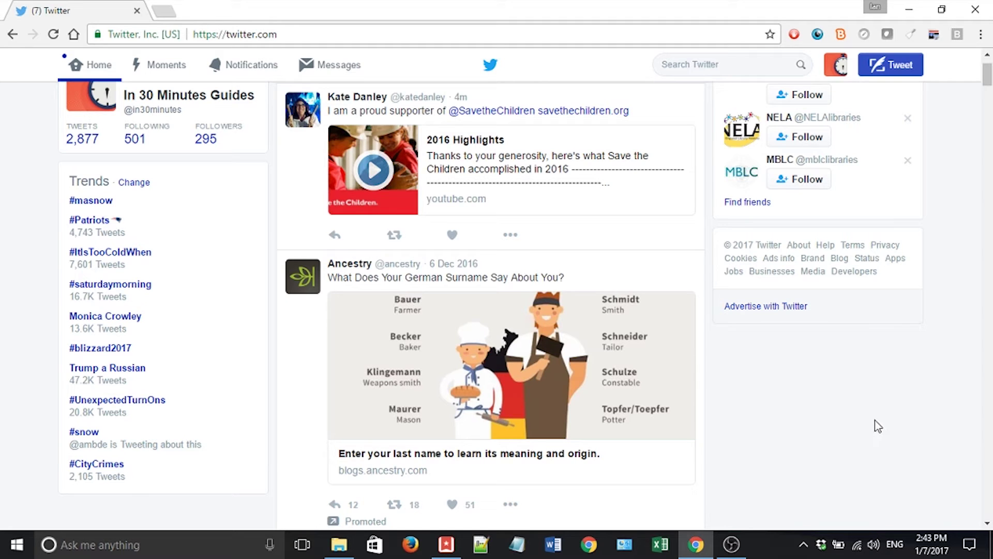
pyautogui.scroll(-1, 914, 372)
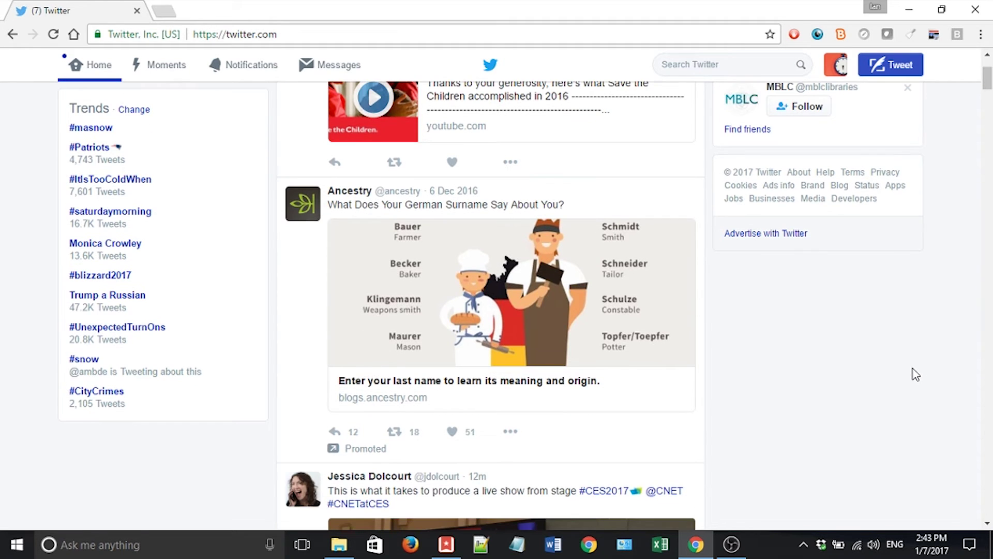
pyautogui.moveTo(359, 455)
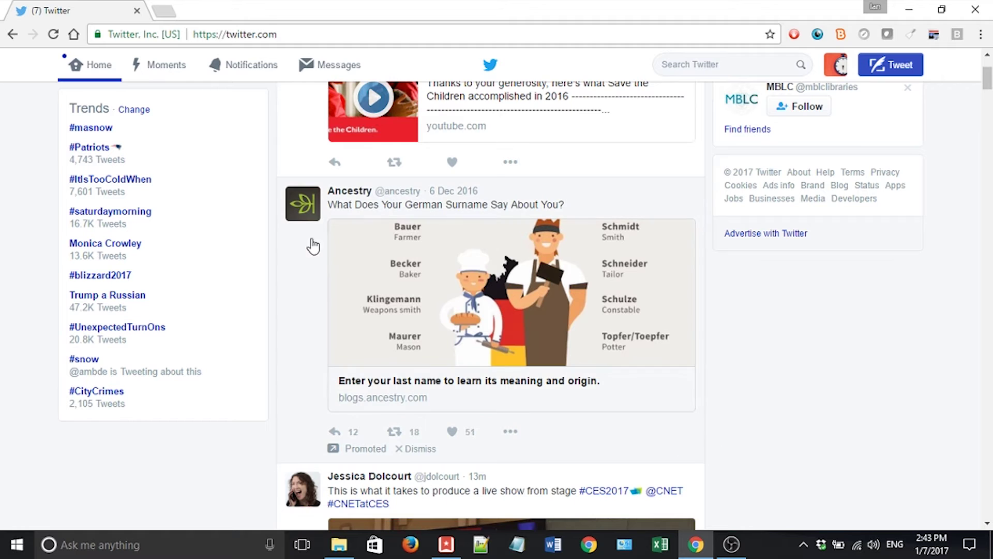
pyautogui.moveTo(340, 195)
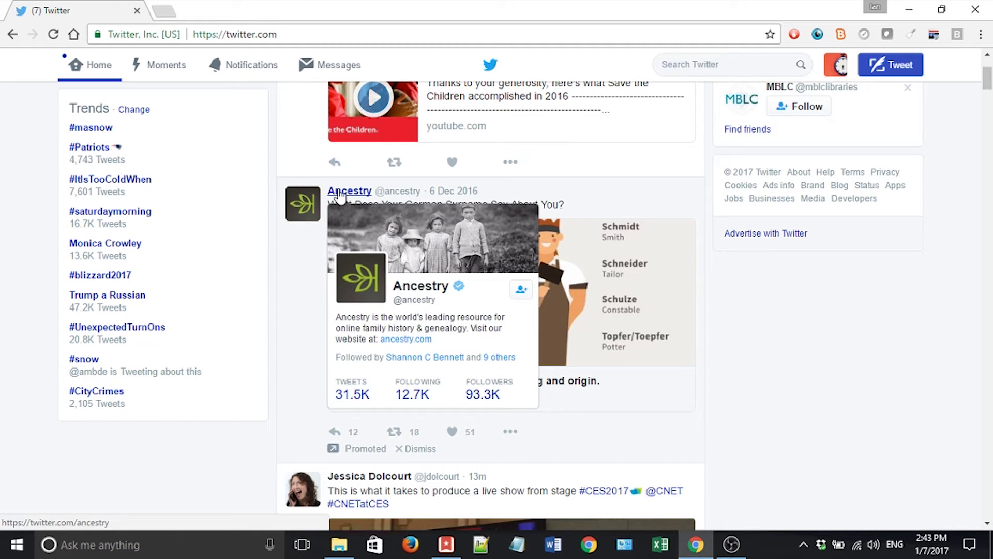
pyautogui.click(340, 192)
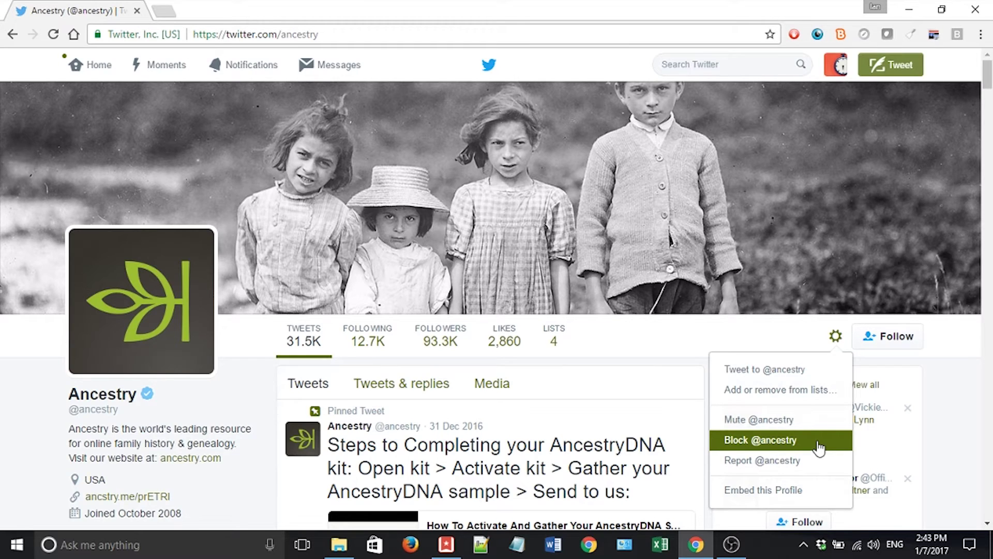
pyautogui.click(819, 446)
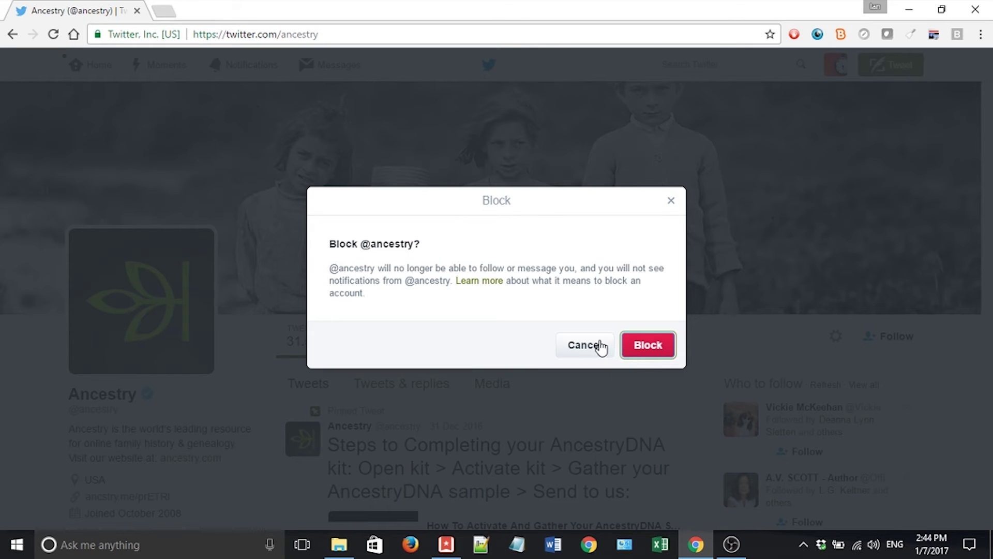
pyautogui.click(601, 348)
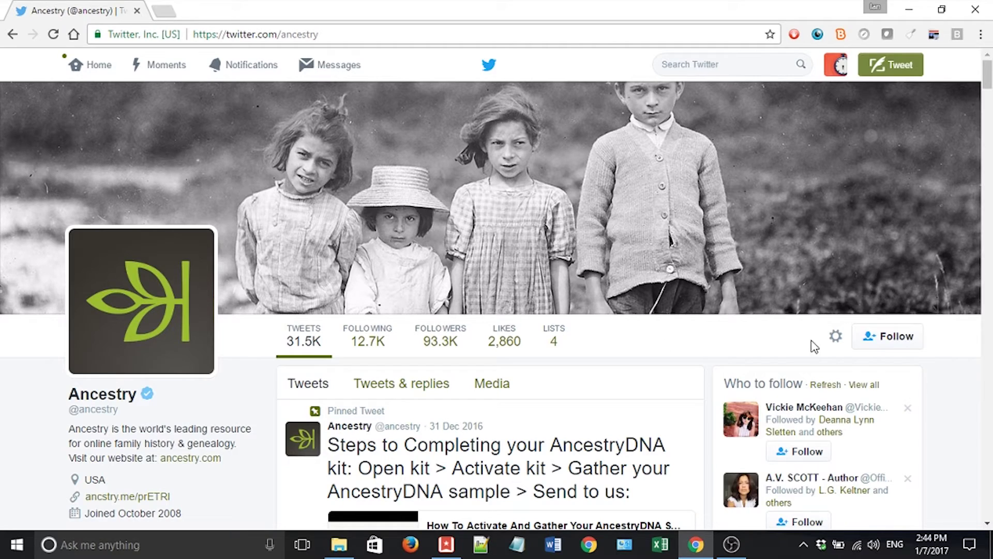
pyautogui.click(835, 337)
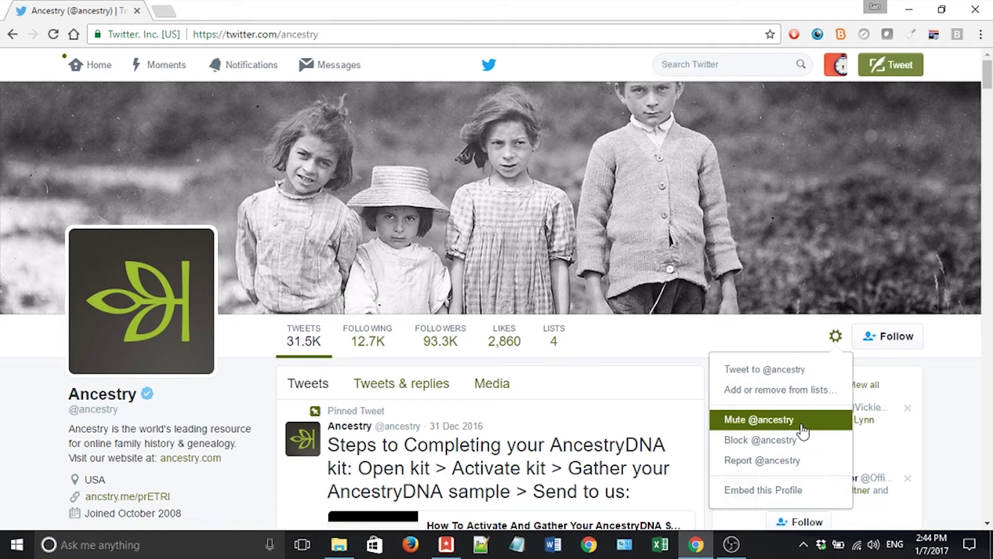
pyautogui.click(807, 429)
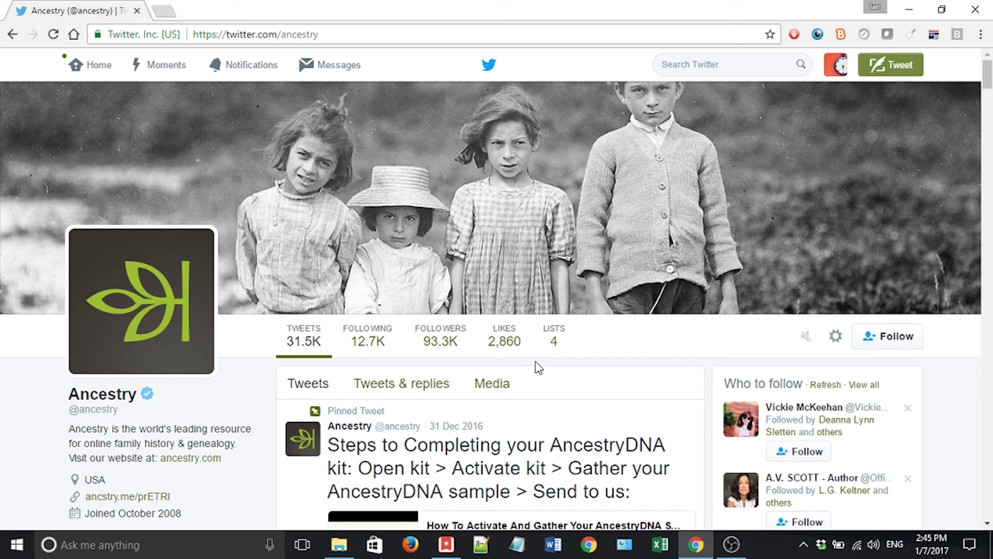
pyautogui.click(836, 336)
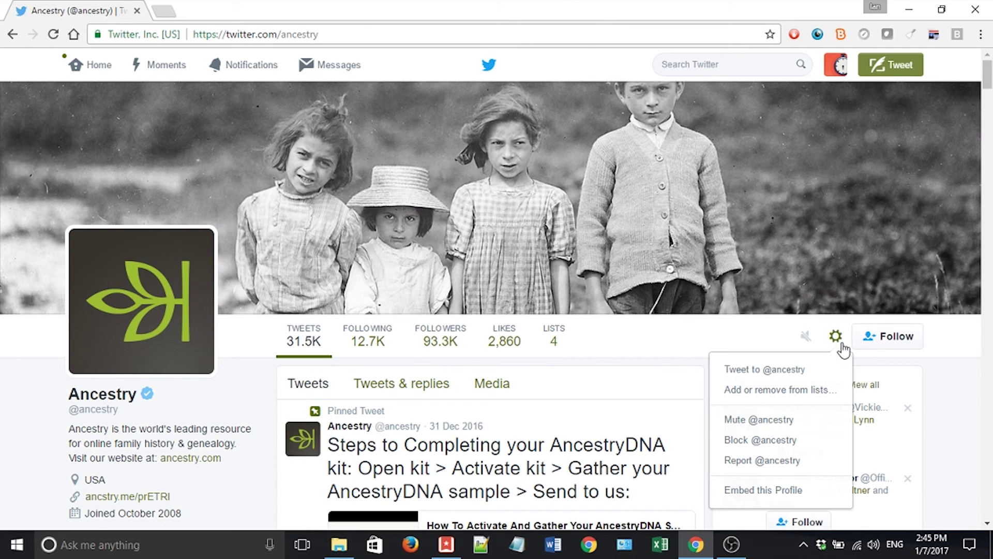
pyautogui.click(795, 416)
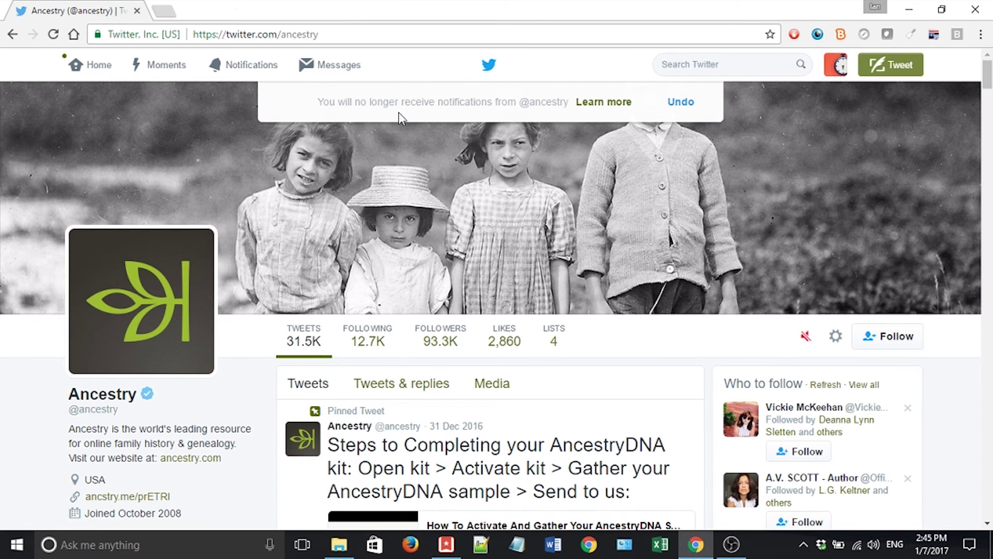
pyautogui.click(88, 66)
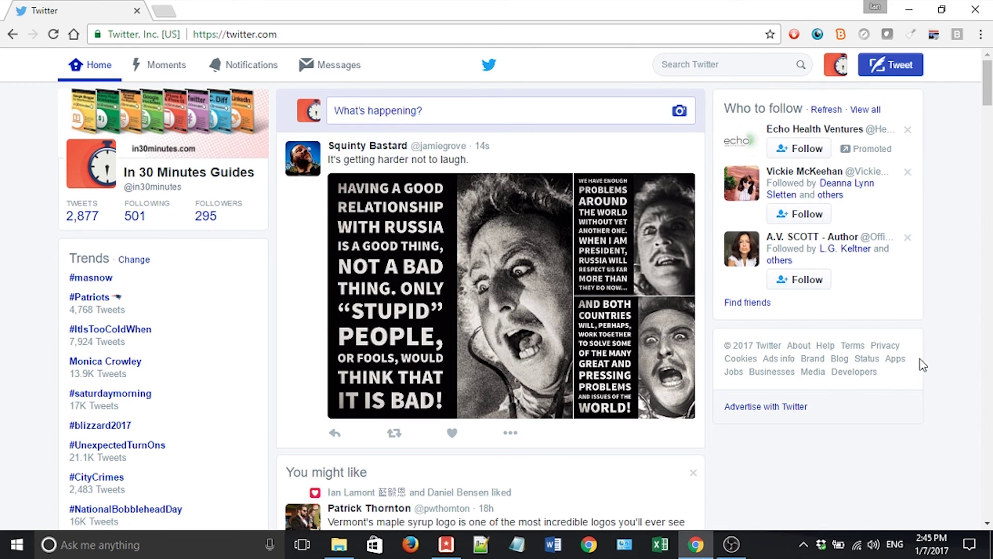
pyautogui.scroll(-5, 921, 362)
pyautogui.scroll(-12, 905, 362)
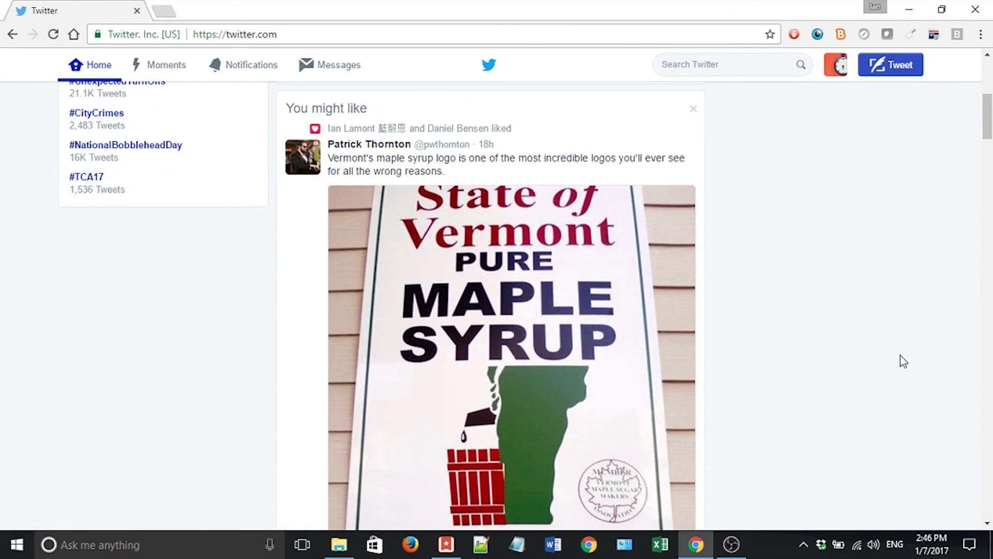
pyautogui.scroll(-17, 902, 357)
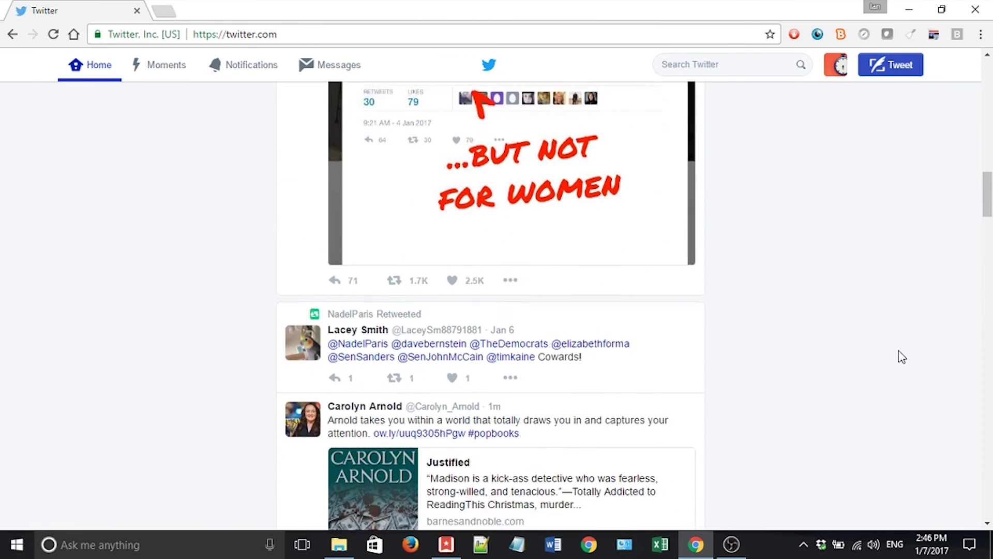
pyautogui.scroll(-12, 888, 355)
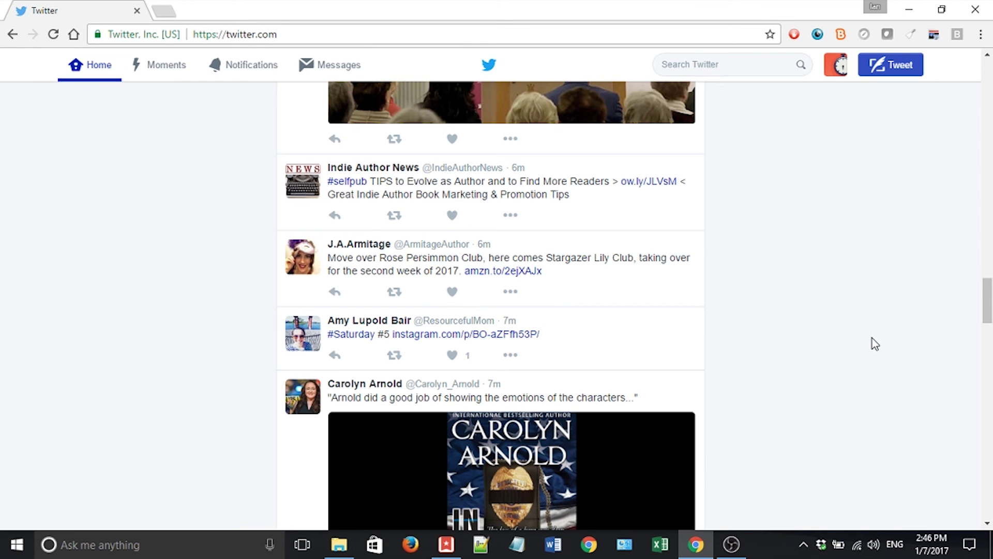
pyautogui.scroll(-8, 843, 335)
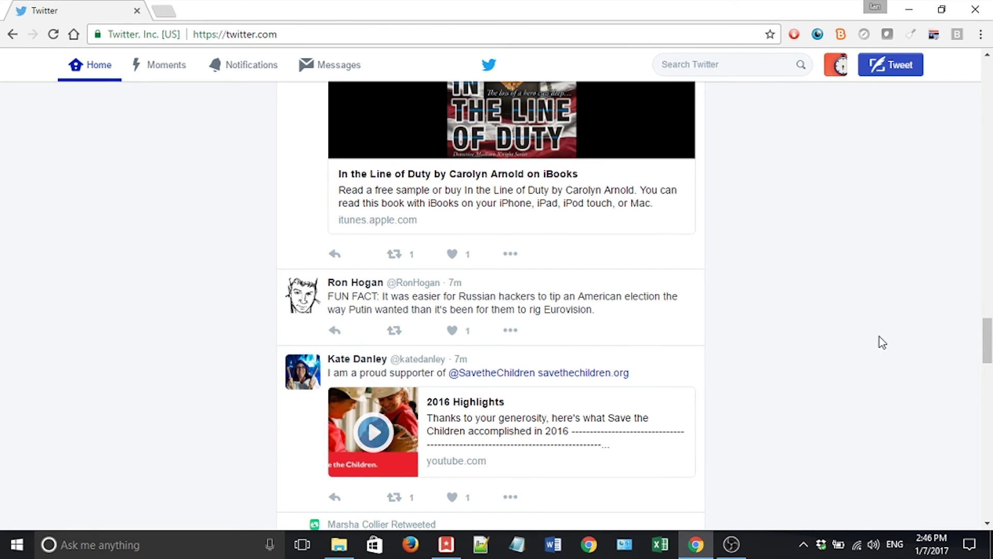
pyautogui.scroll(15, 869, 341)
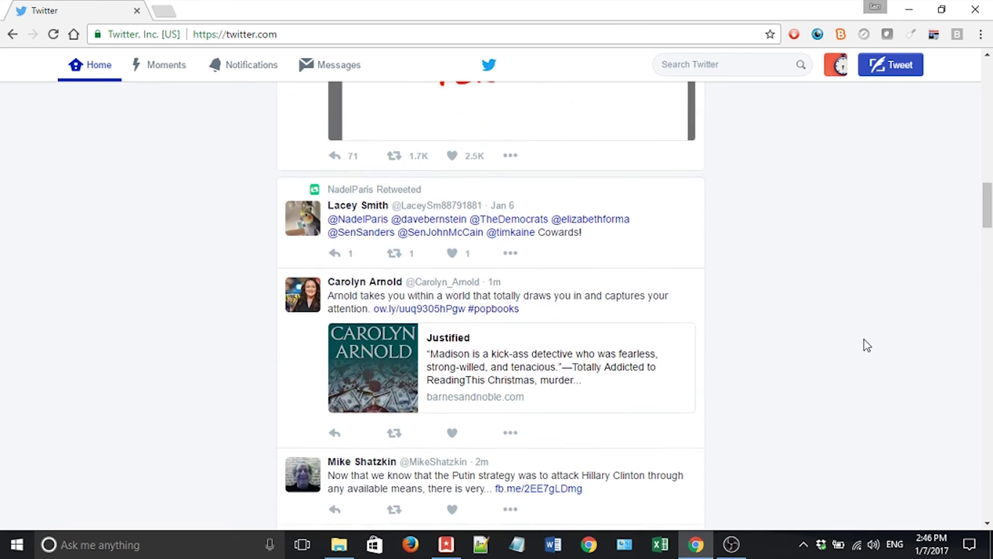
pyautogui.scroll(10, 866, 339)
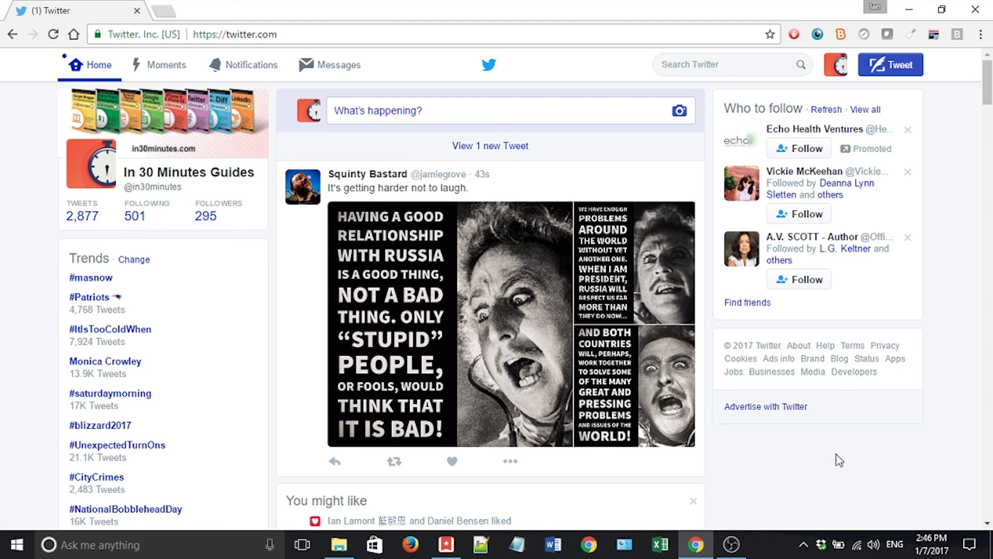
pyautogui.scroll(-8, 880, 448)
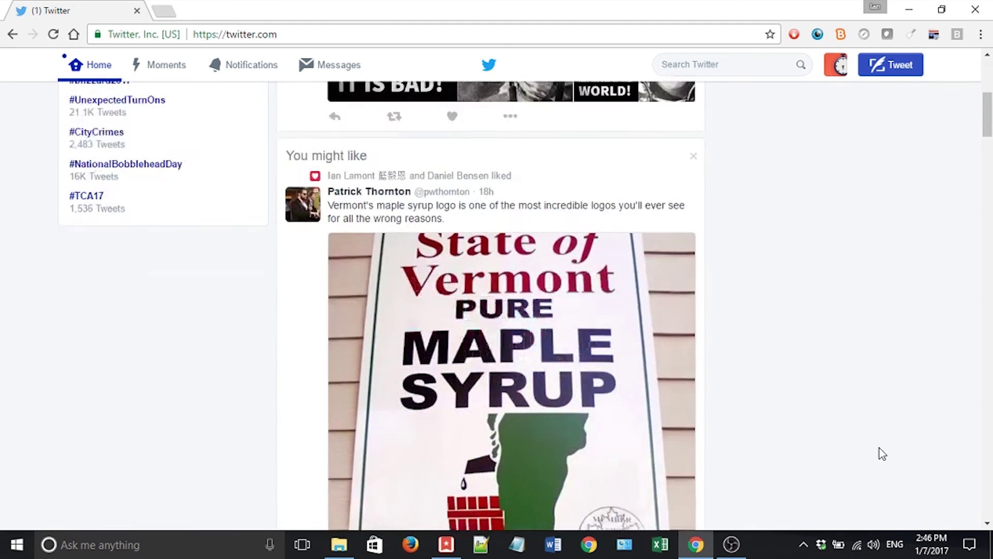